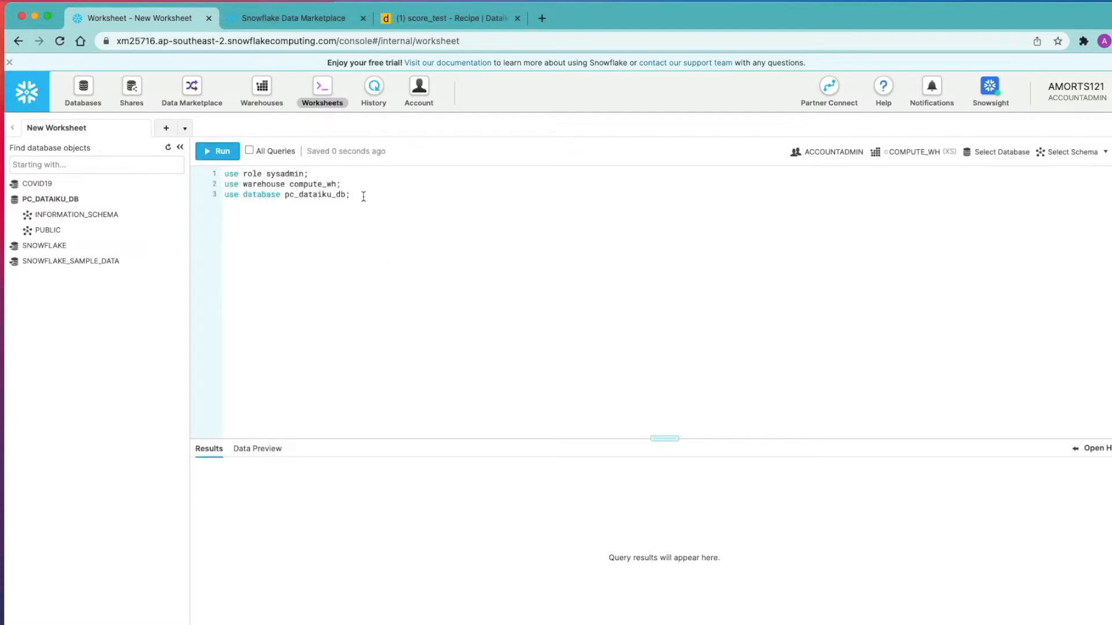
Run the pasted use role SYSADMIN, warehouse and PC_DATAIKU_DB setup statements.
drag(363, 196, 349, 194)
key(super+a)
key(super+Return)
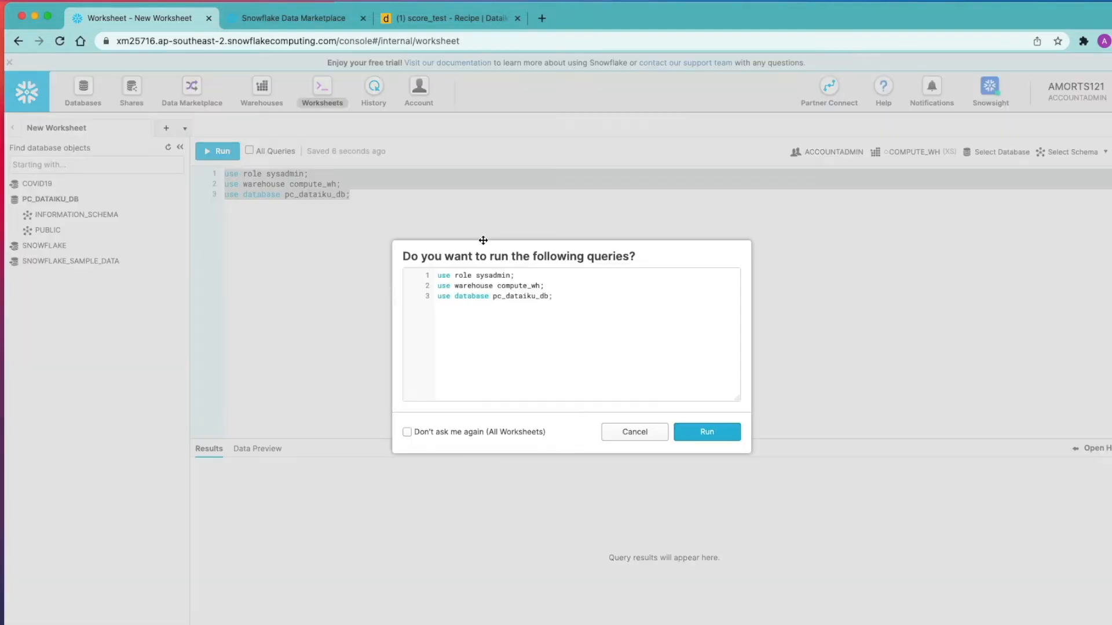
click(531, 440)
click(705, 436)
Run show tables like '%scored%' and paste TEST_SCORED_COVID19 onto line 7.
drag(354, 216, 226, 216)
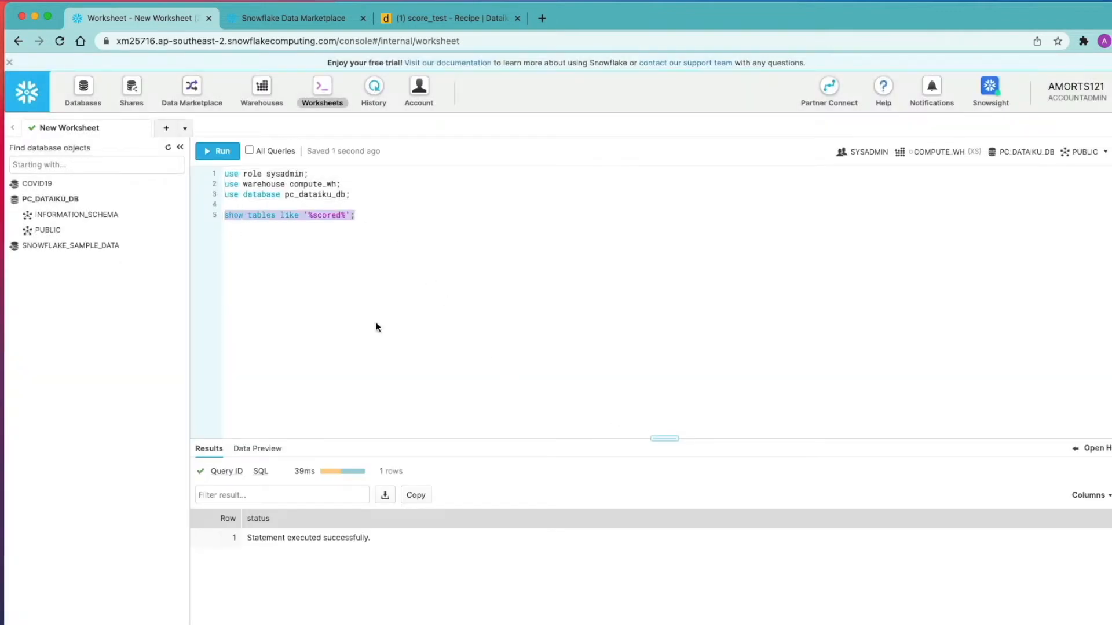
key(super+Return)
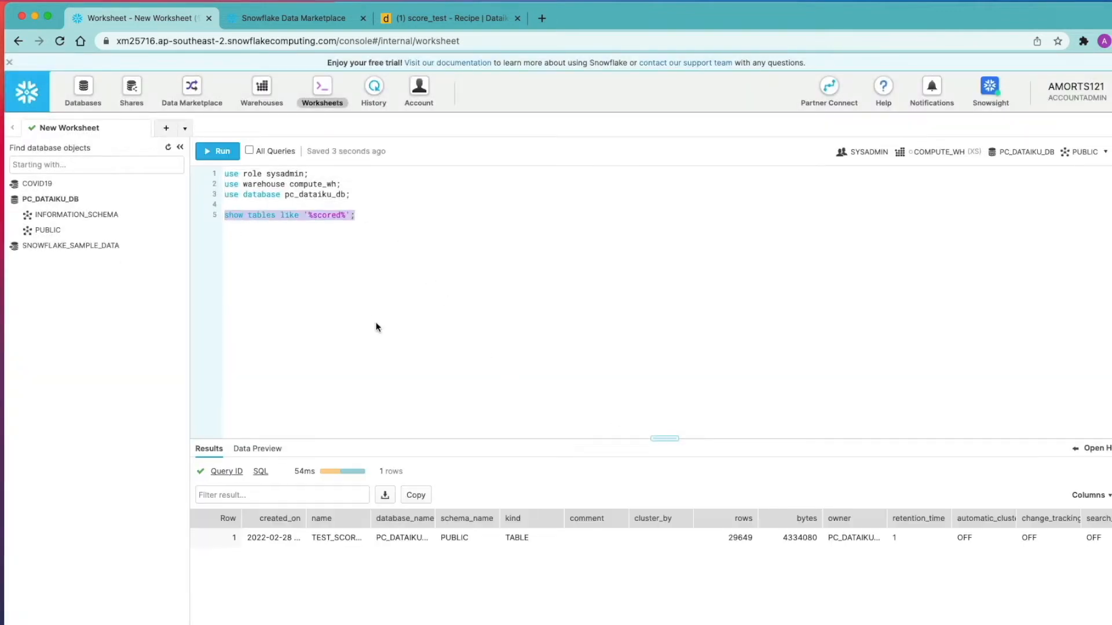
drag(371, 518, 313, 540)
key(super+c)
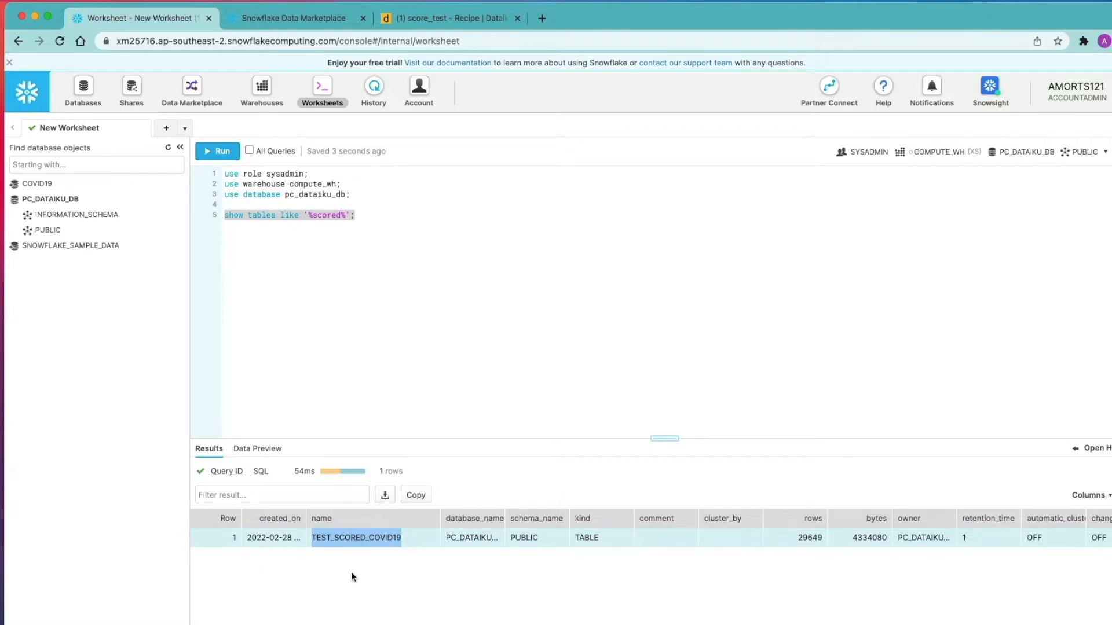
click(285, 260)
key(Return)
key(Return)
key(super+v)
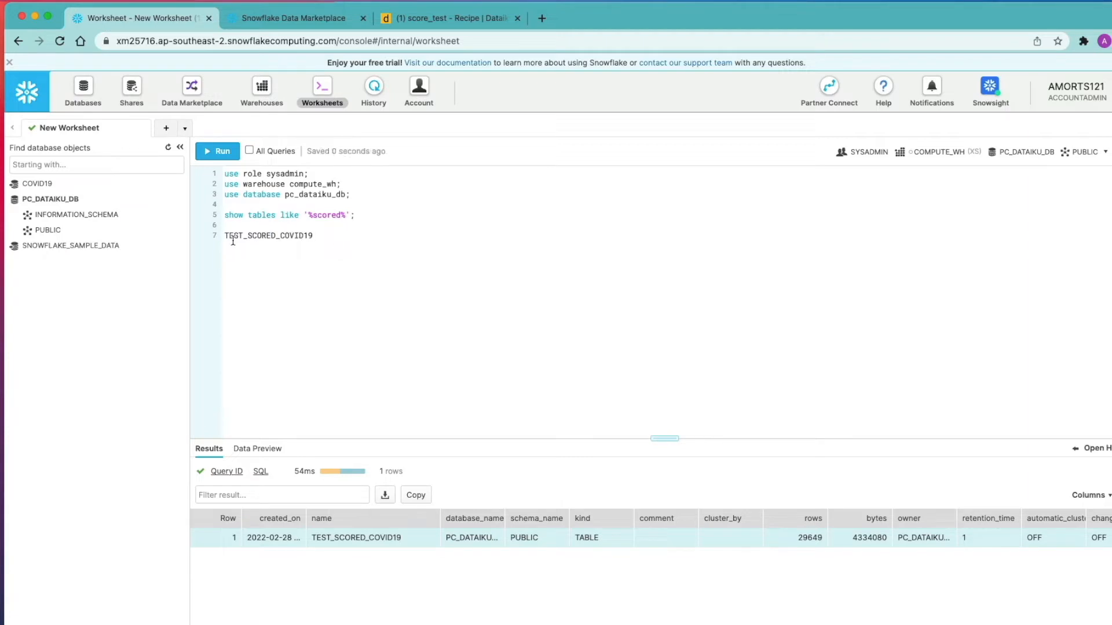
Run select * from TEST_SCORED_COVID19, browse its 29,649 rows, and paste the clone-database script.
click(224, 235)
text(select * from )
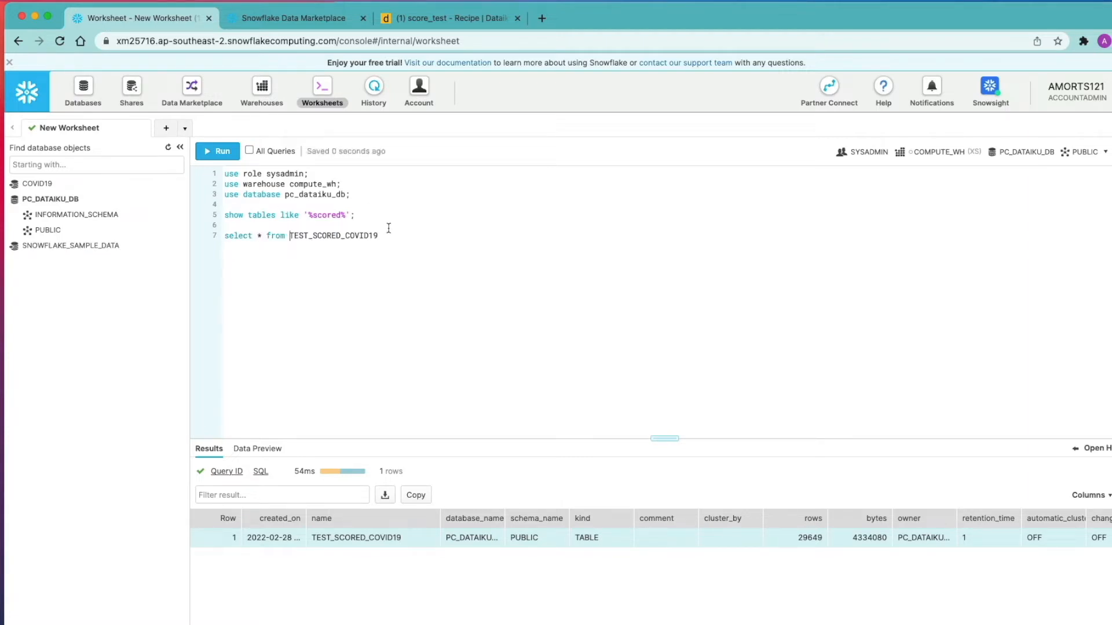
text(;)
key(super+Return)
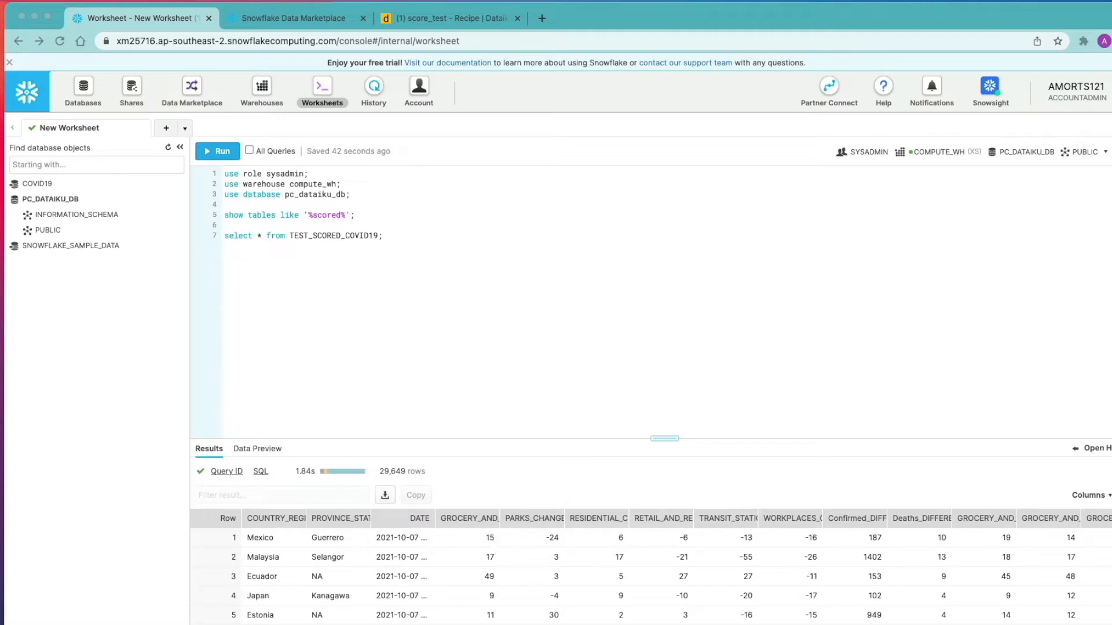
scroll(650, 563, right, 15)
scroll(651, 564, right, 2)
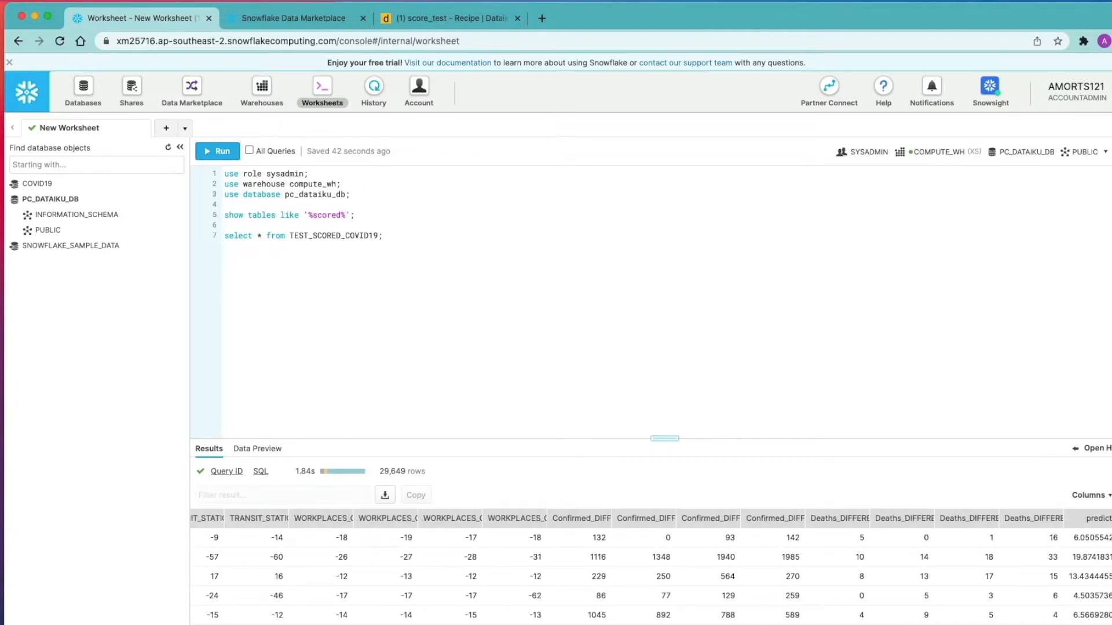
scroll(650, 573, down, 10)
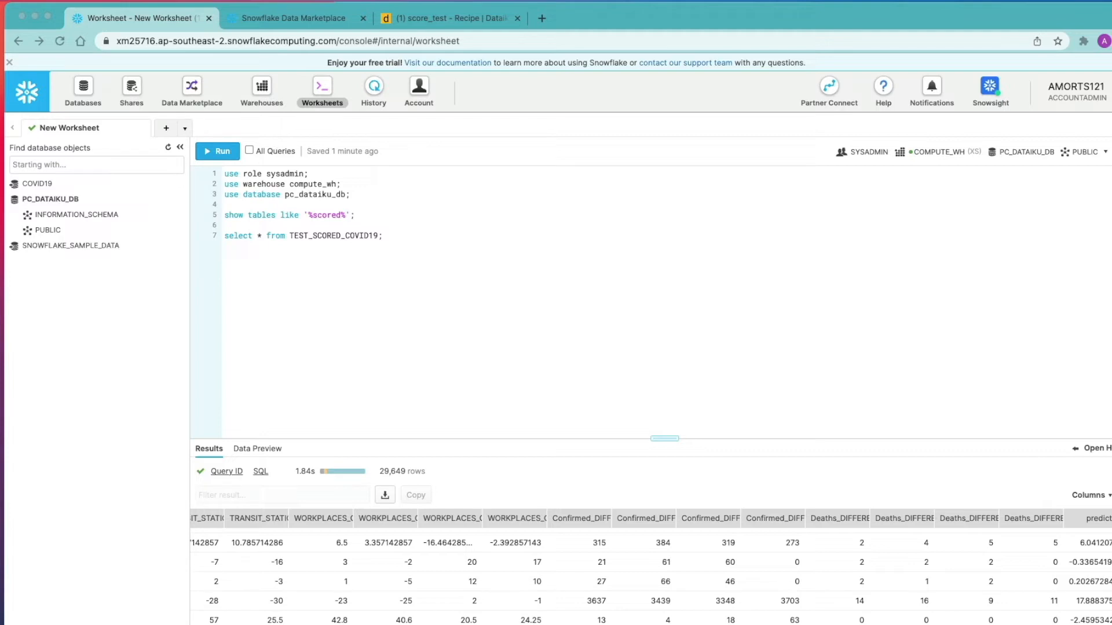
text(use role sysadmin; use warehouse compute_wh; use database pc_dataiku_db; use schema public; create database dataiku_test_db clone pc_dataiku_db;)
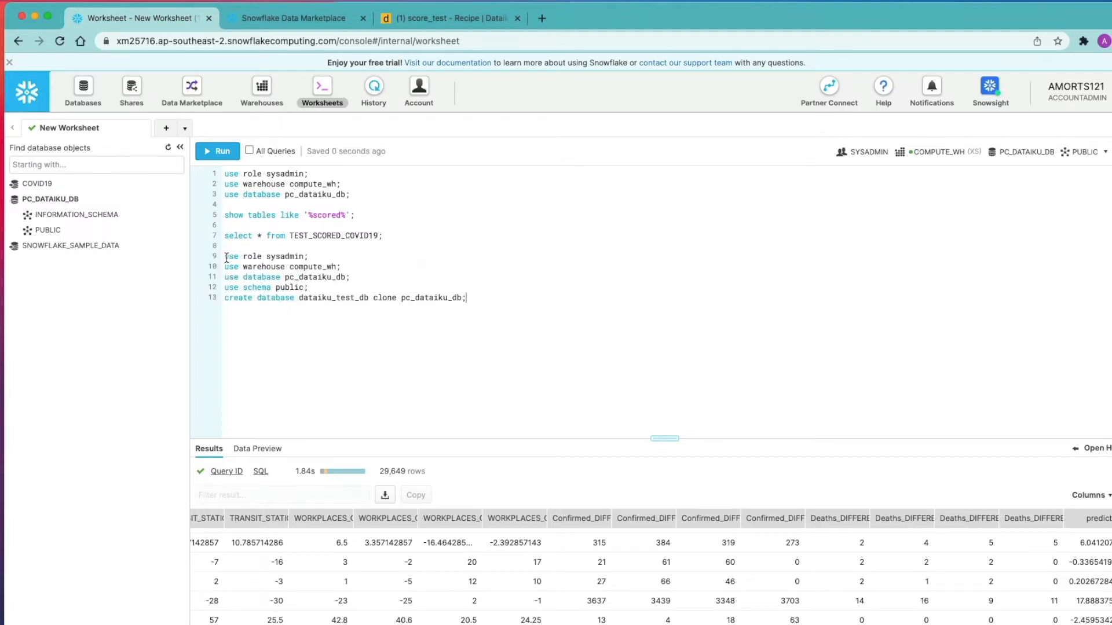
Run create database dataiku_test_db clone pc_dataiku_db; from line 13.
drag(226, 258, 430, 274)
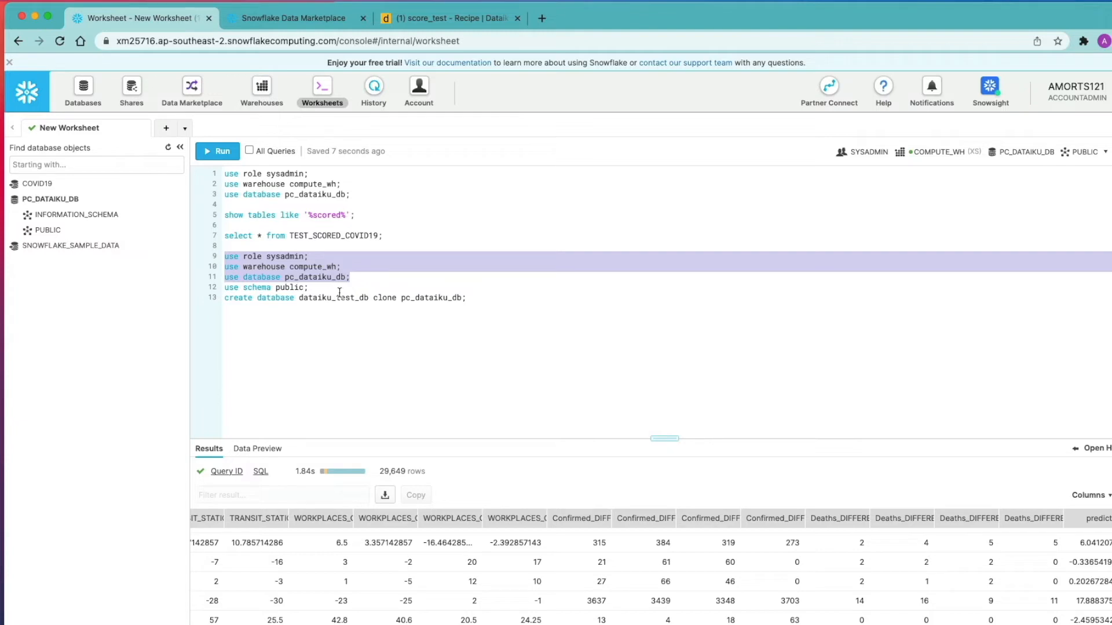
click(345, 342)
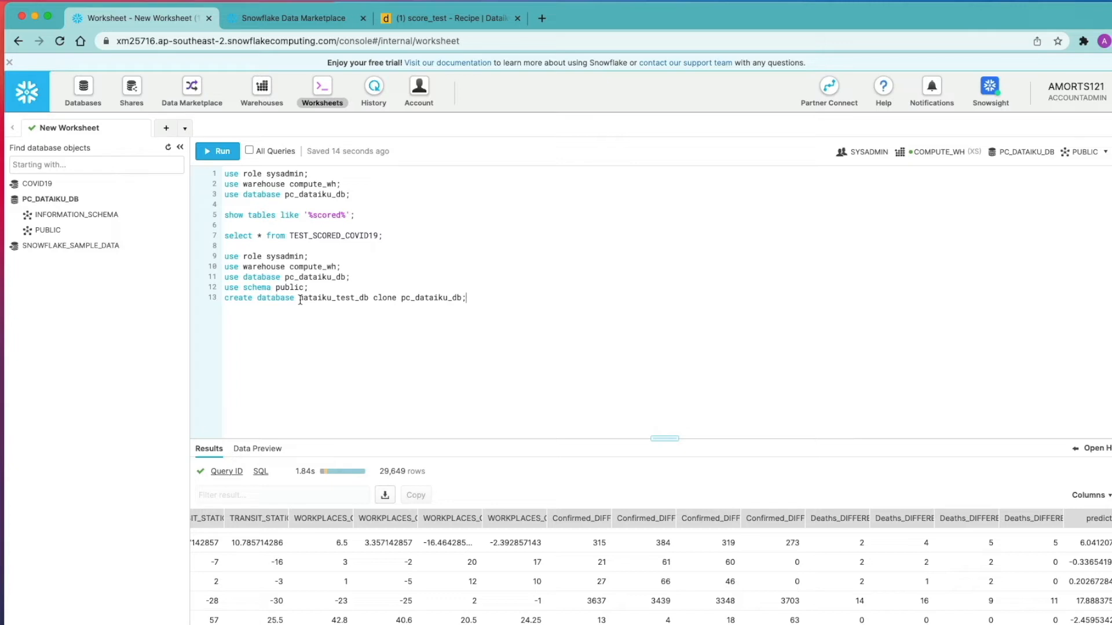
drag(299, 297, 369, 297)
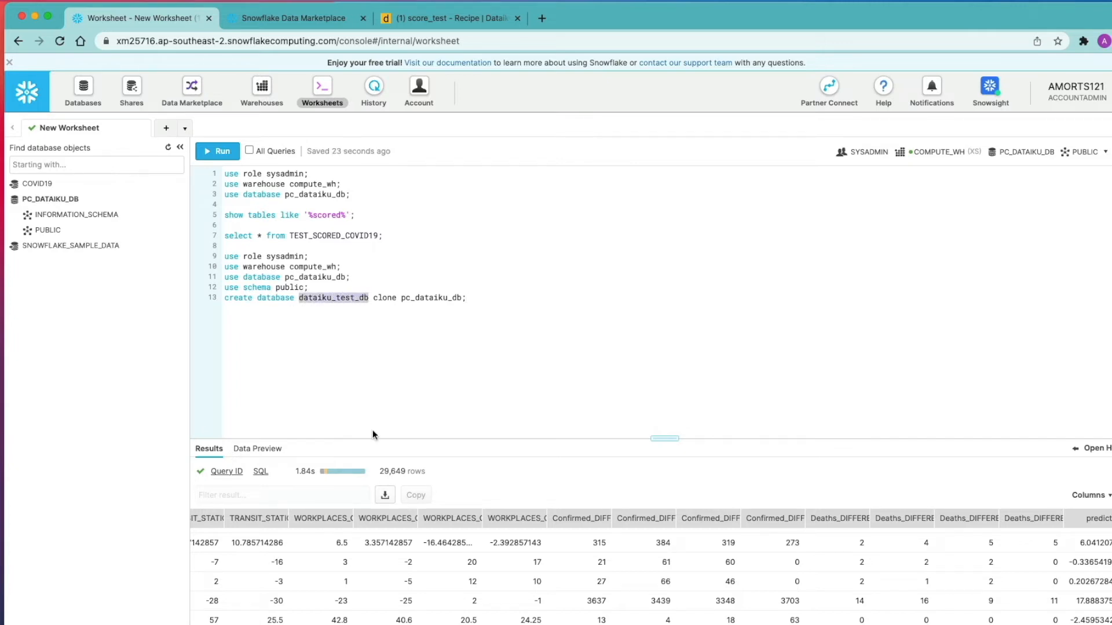
double_click(384, 298)
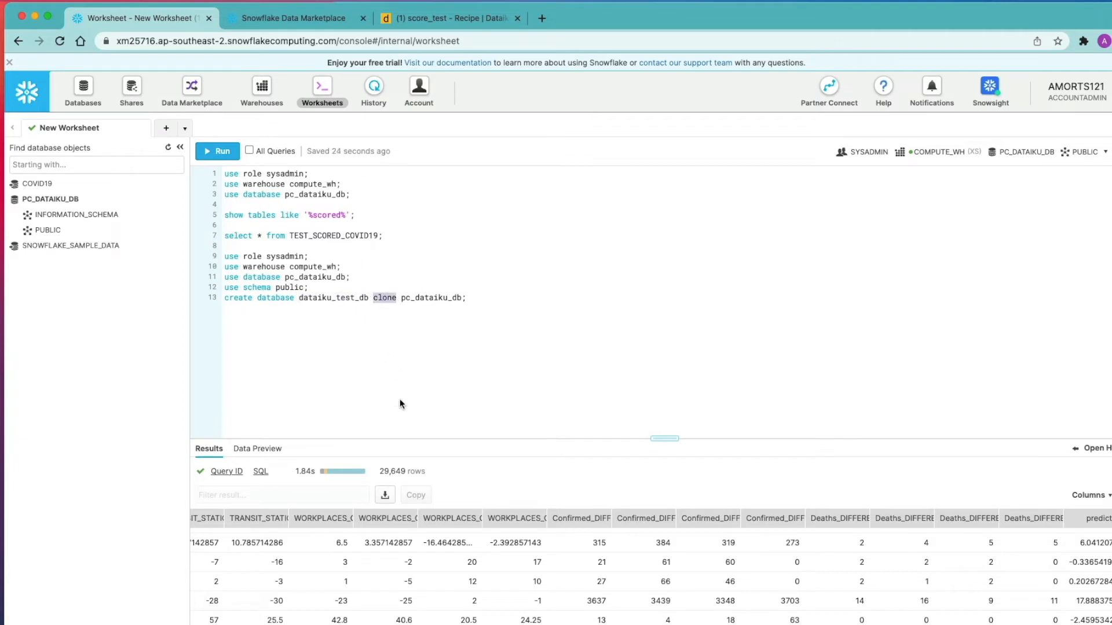
click(398, 297)
drag(406, 297, 455, 297)
click(435, 312)
drag(402, 300, 462, 297)
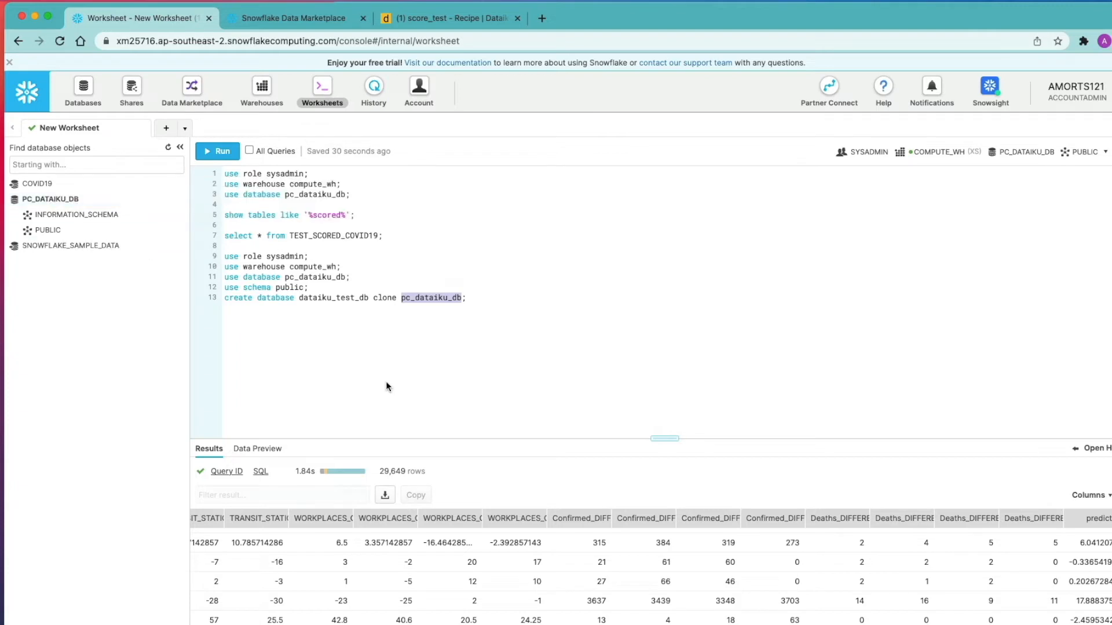
drag(369, 296, 298, 297)
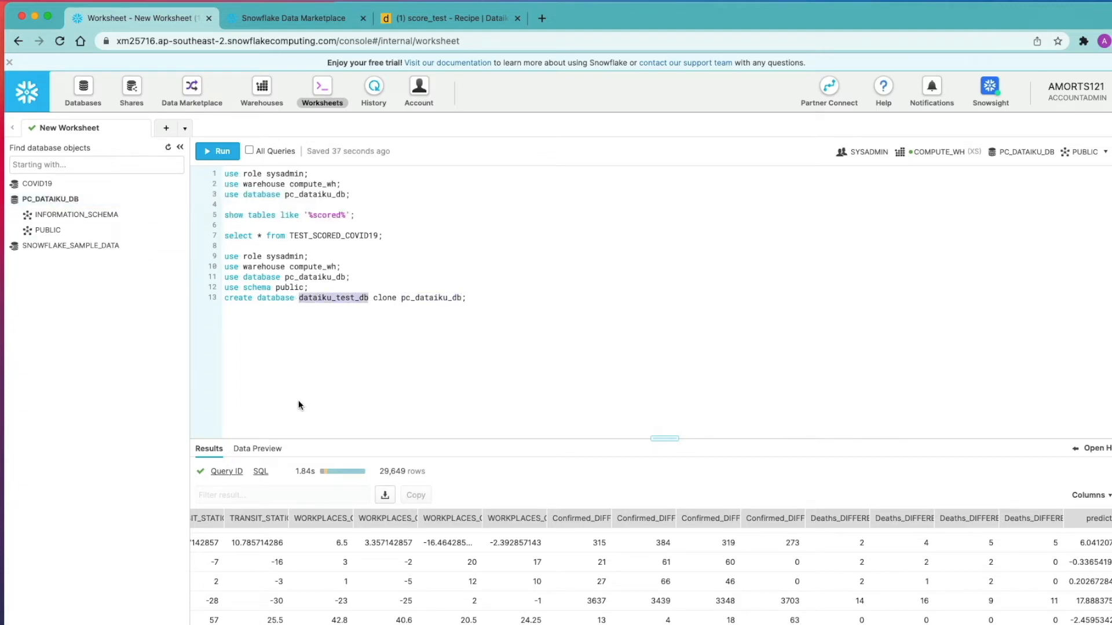
click(362, 334)
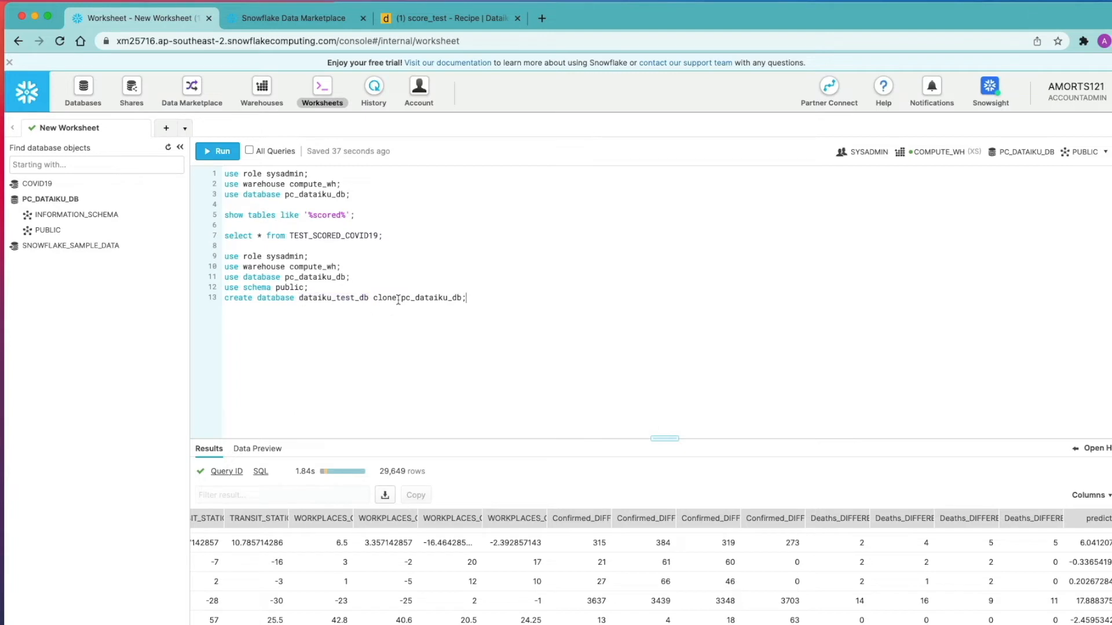
triple_click(264, 303)
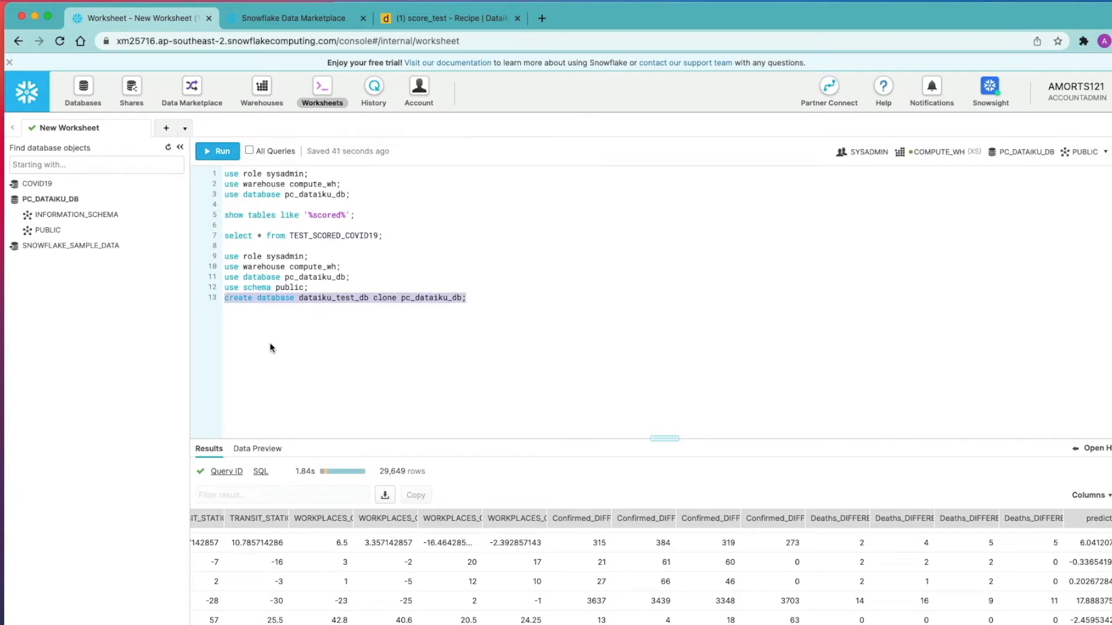
key(super+Return)
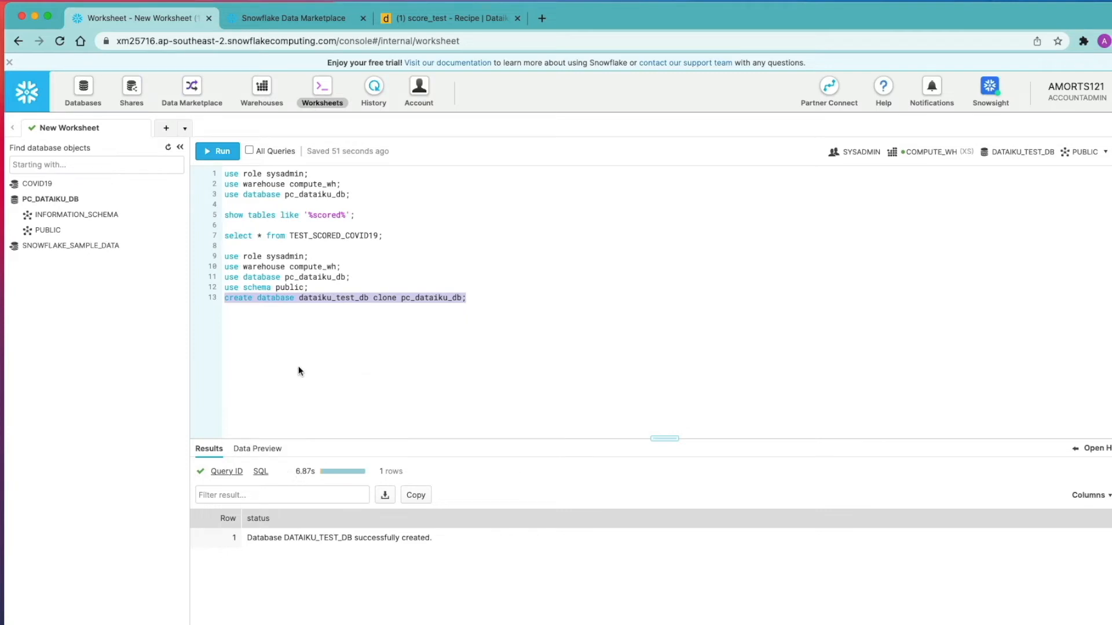
Refresh the object browser and expand PUBLIC under both DATAIKU_TEST_DB and PC_DATAIKU_DB.
click(168, 148)
mouse_move(63, 206)
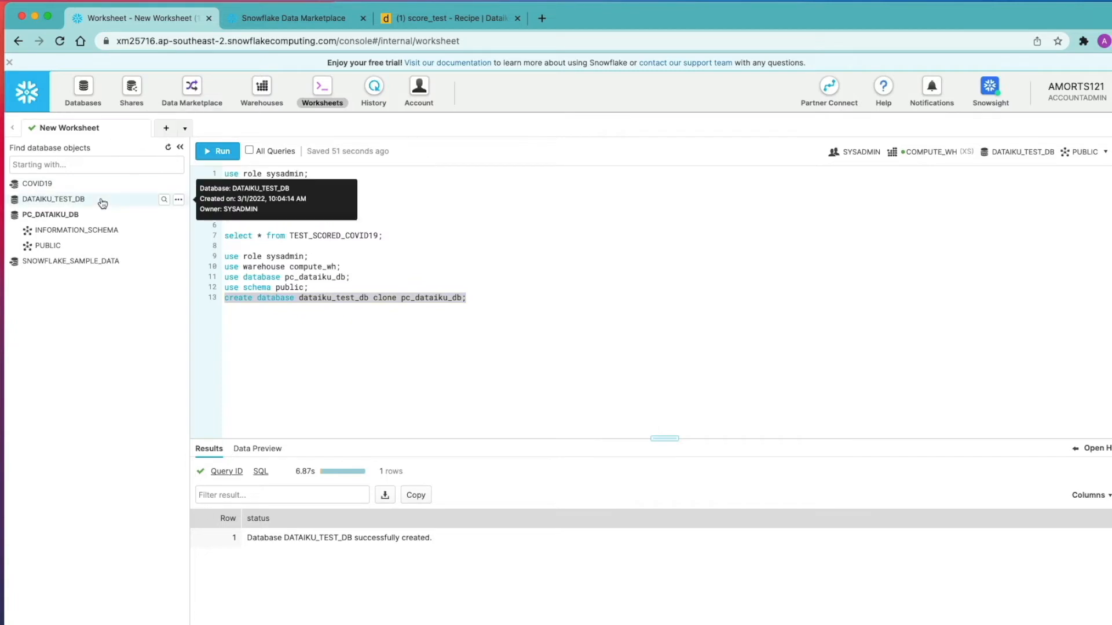
click(64, 203)
click(58, 229)
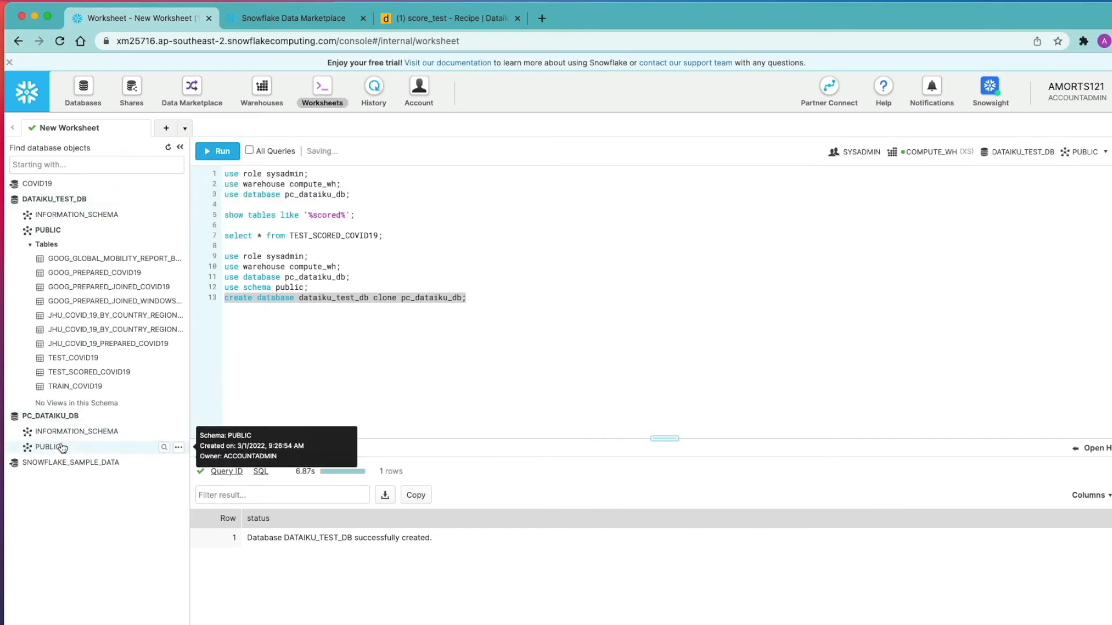
click(96, 455)
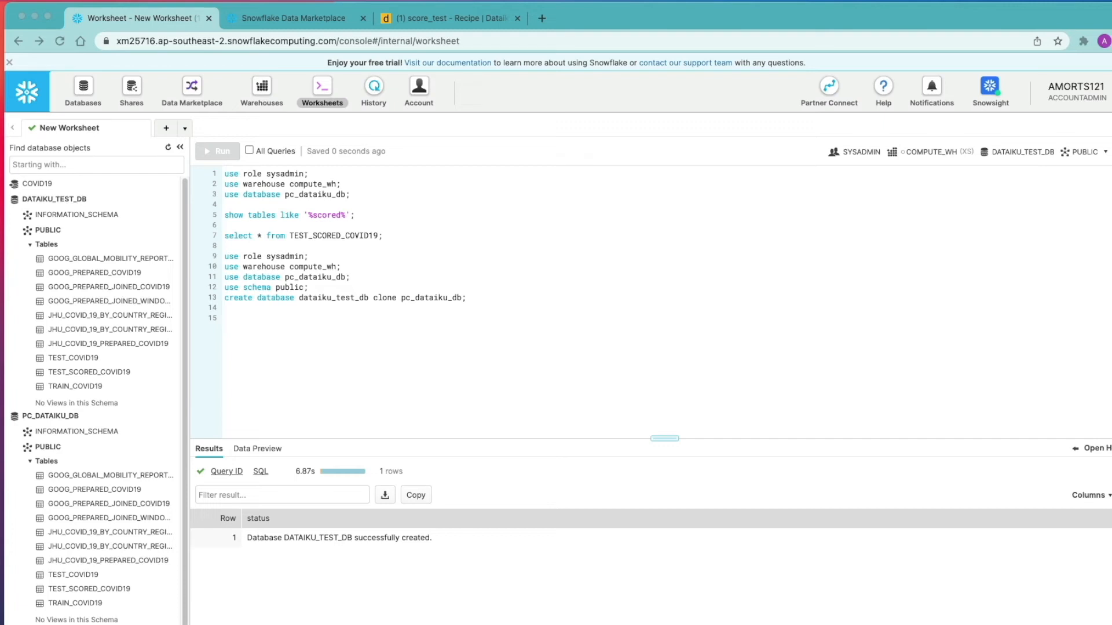
Switch to DATAIKU_TEST_DB's PUBLIC schema and drop TEST_SCORED_COVID19.
text(use database dataiku_test_db; use schema public; drop table TEST_SCORED_COVID19;)
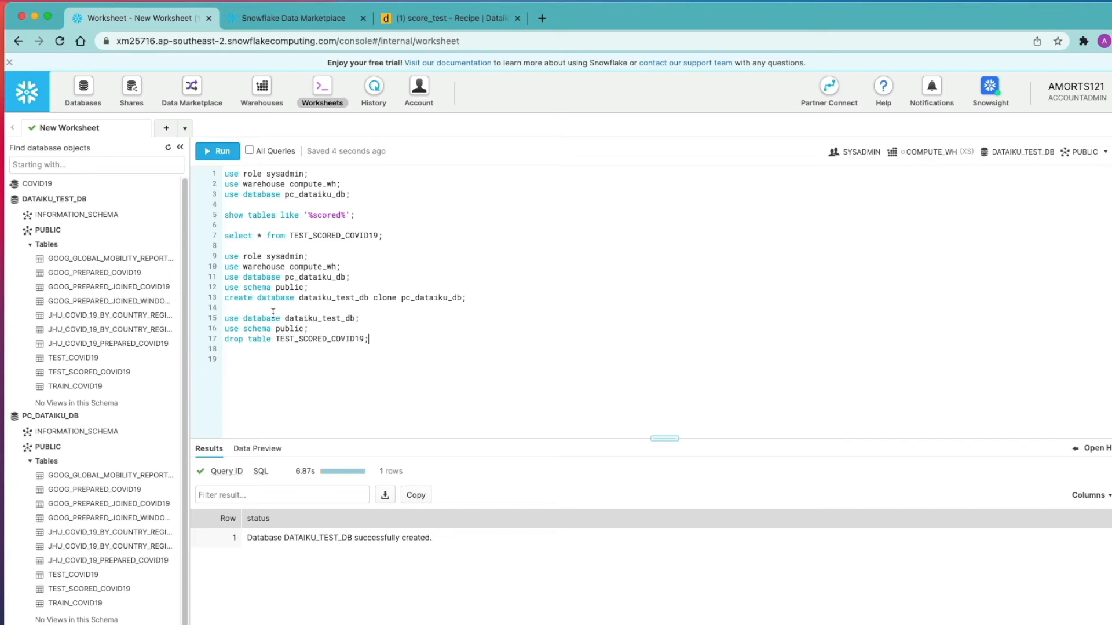
drag(223, 318, 356, 330)
key(super+Return)
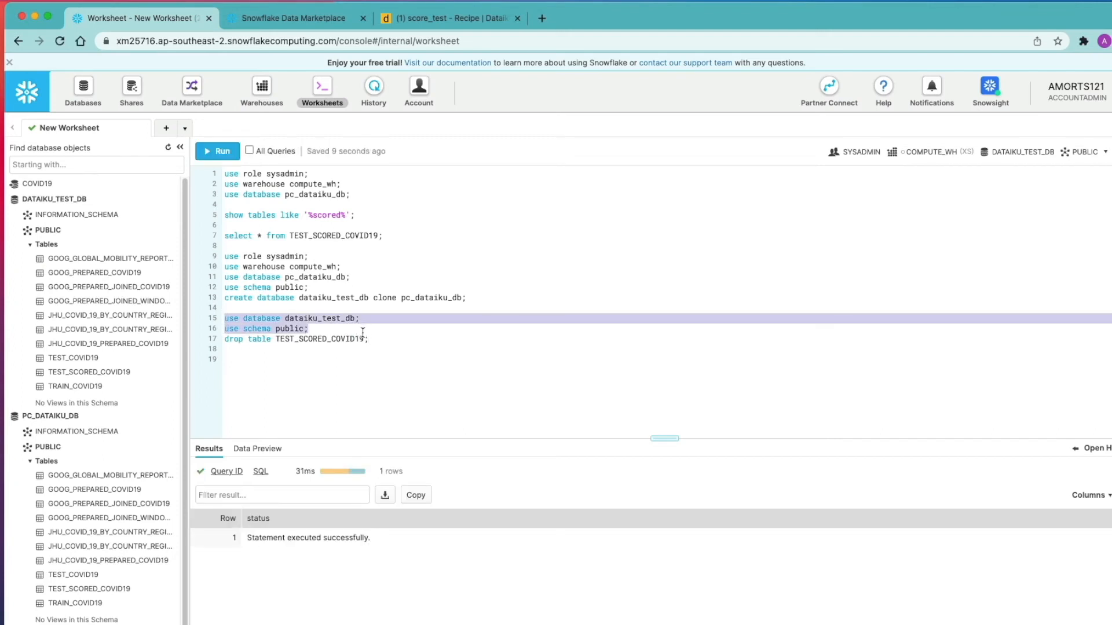
drag(371, 339, 225, 339)
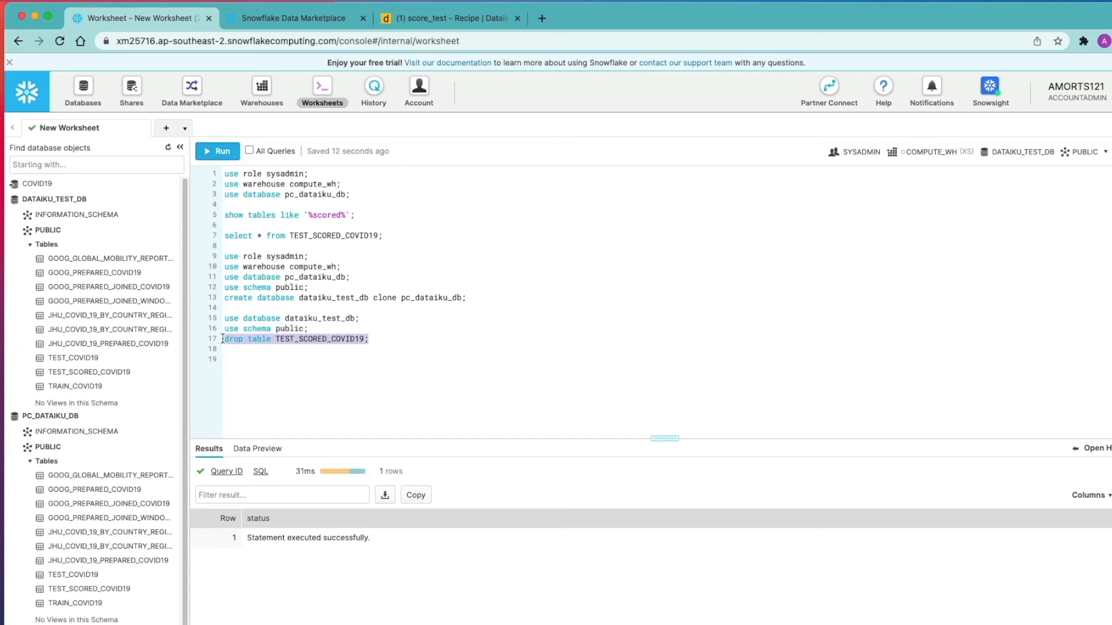
key(super+Return)
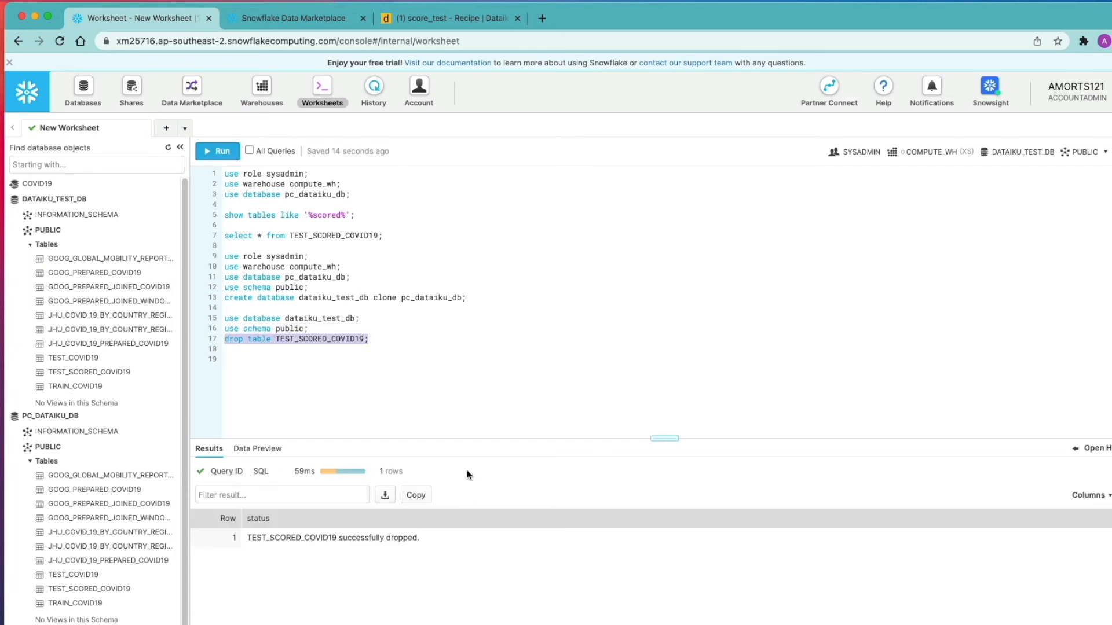
Run select * from TEST_SCORED_COVID19 limit 10; to confirm the table no longer exists.
click(391, 341)
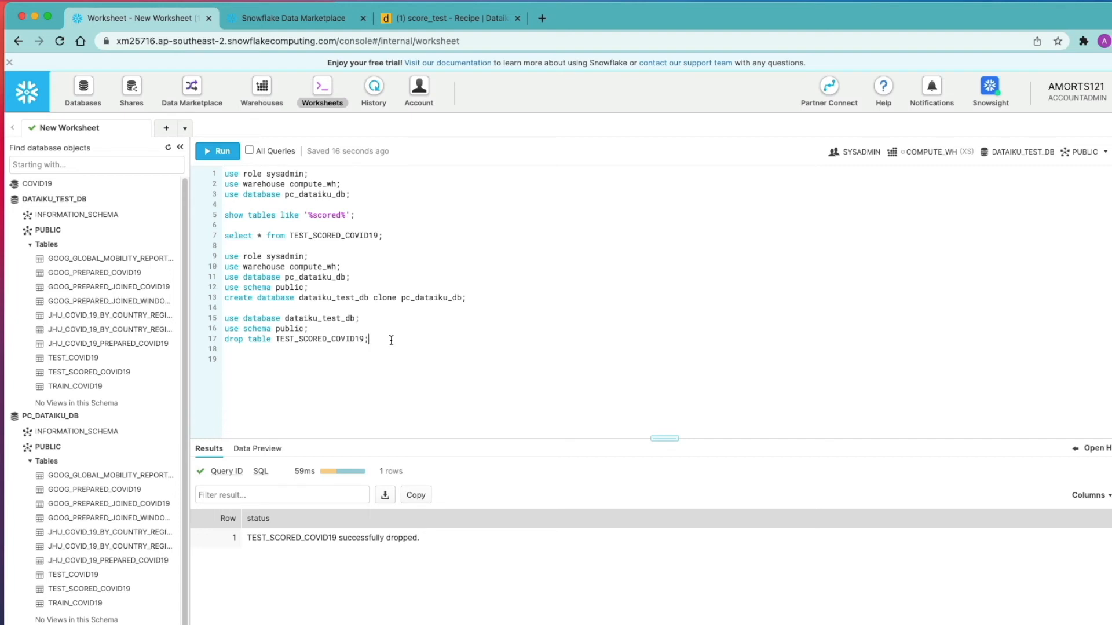
key(Return)
text(select * from)
double_click(353, 340)
key(ctrl+c)
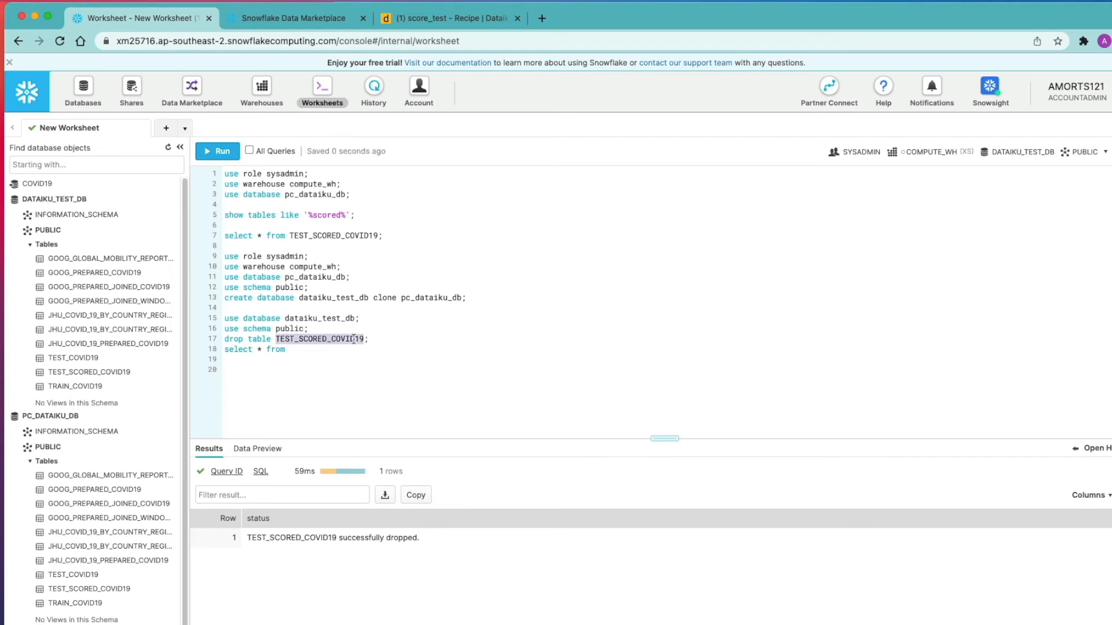
click(323, 352)
key(ctrl+v)
text(l)
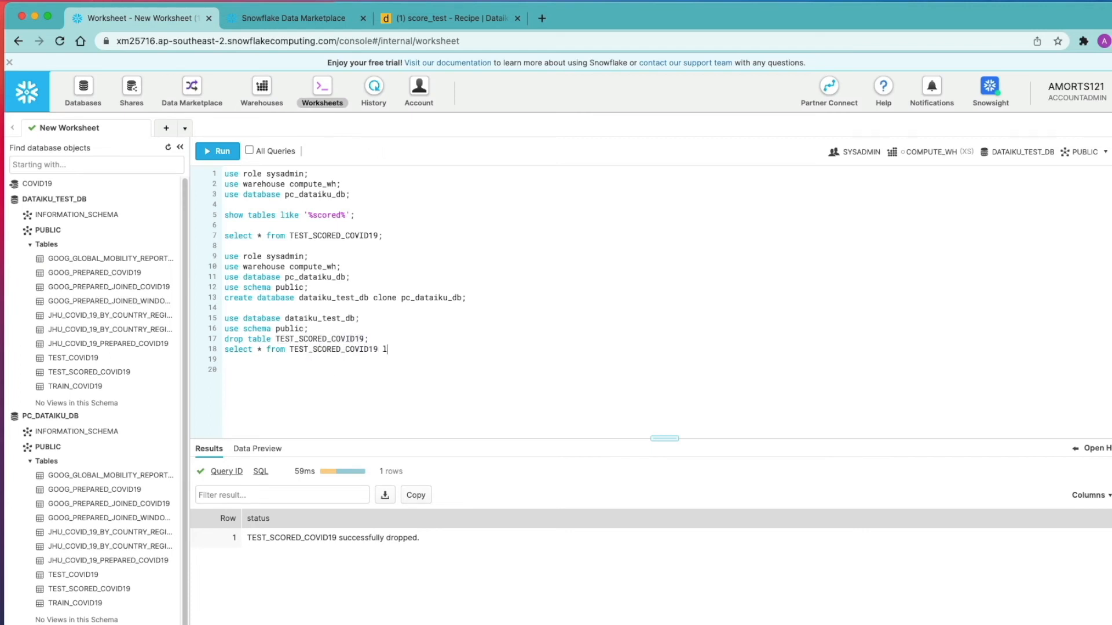
text(imit 10;)
key(ctrl+Return)
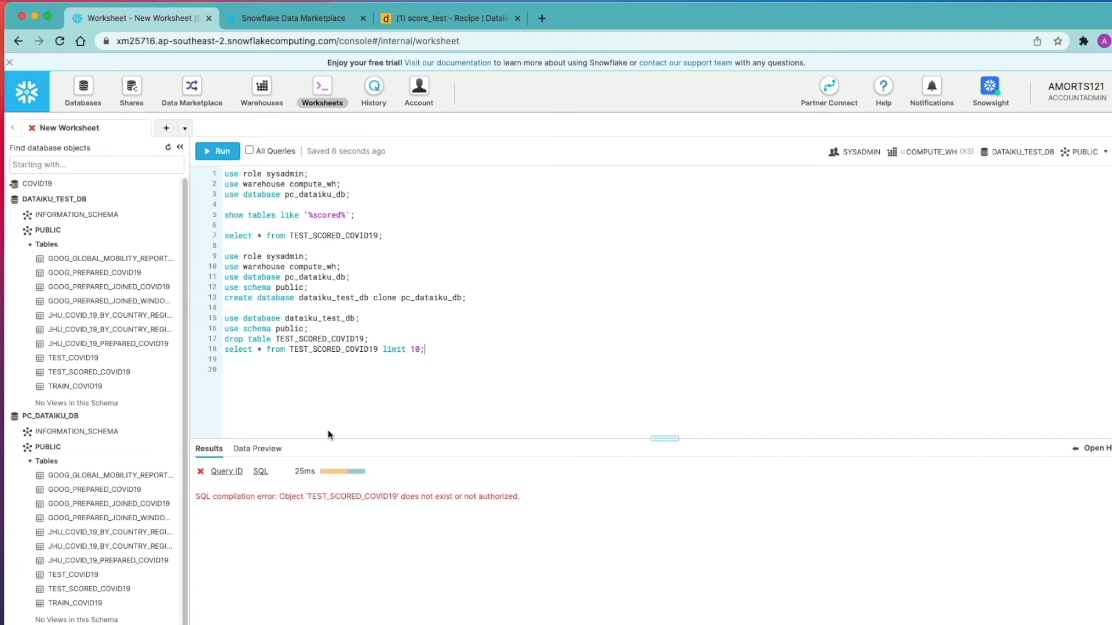
Begin an undrop table statement on line 19.
key(Return)
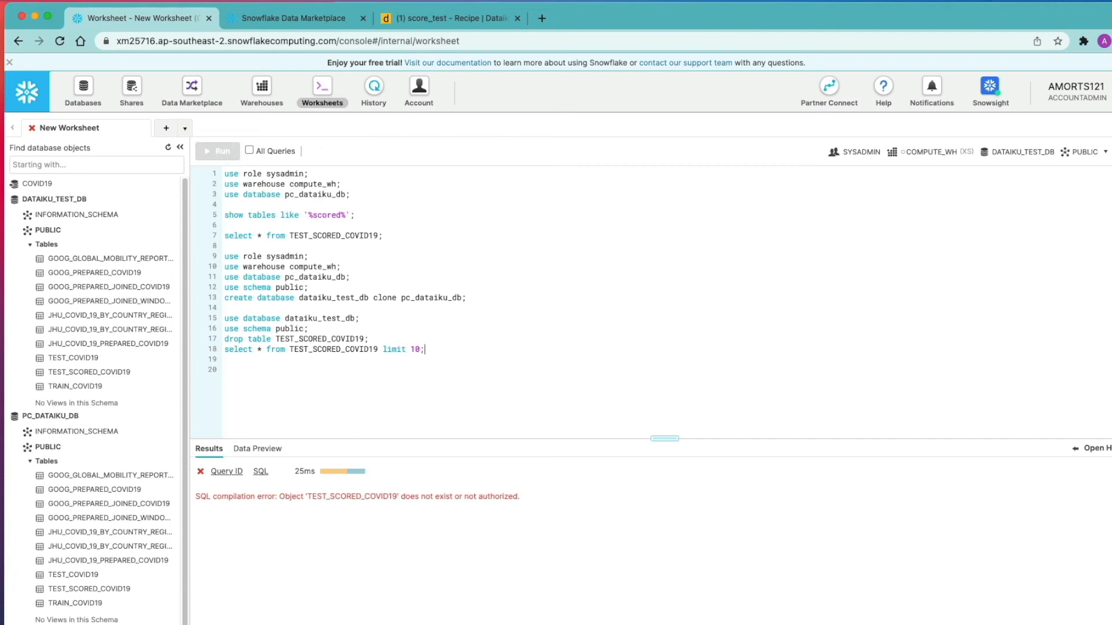
text(unr)
key(BackSpace)
text(drop)
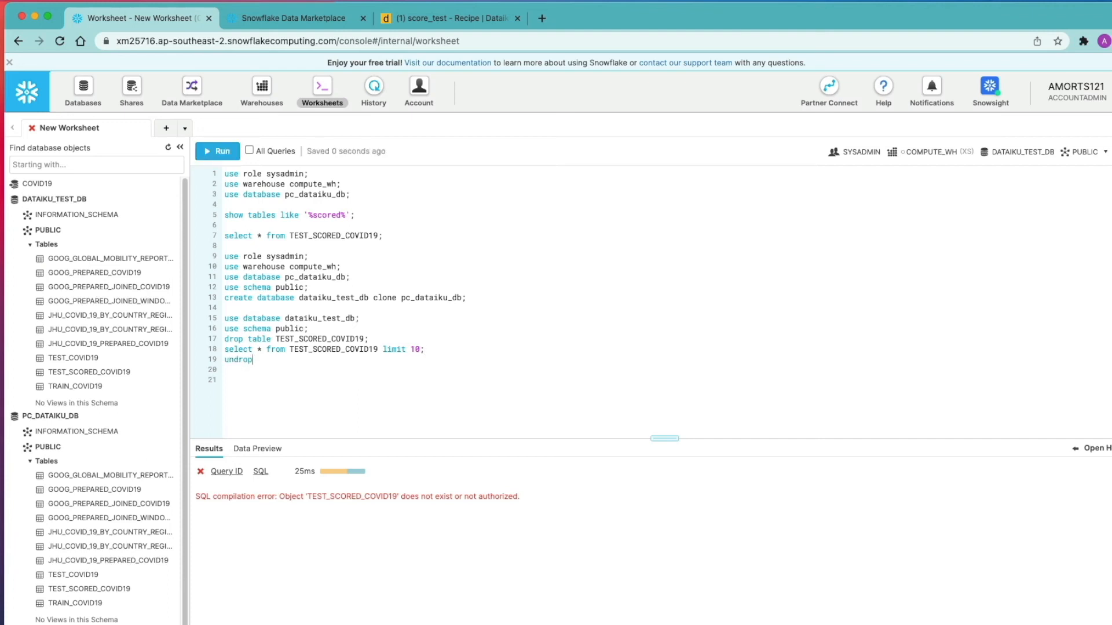
text( table)
Run undrop table TEST_SCORED_COVID19; then rerun the limit 10 select to see rows return.
double_click(320, 350)
key(super+c)
click(319, 360)
key(super+v)
text(;)
key(Left)
key(super+Return)
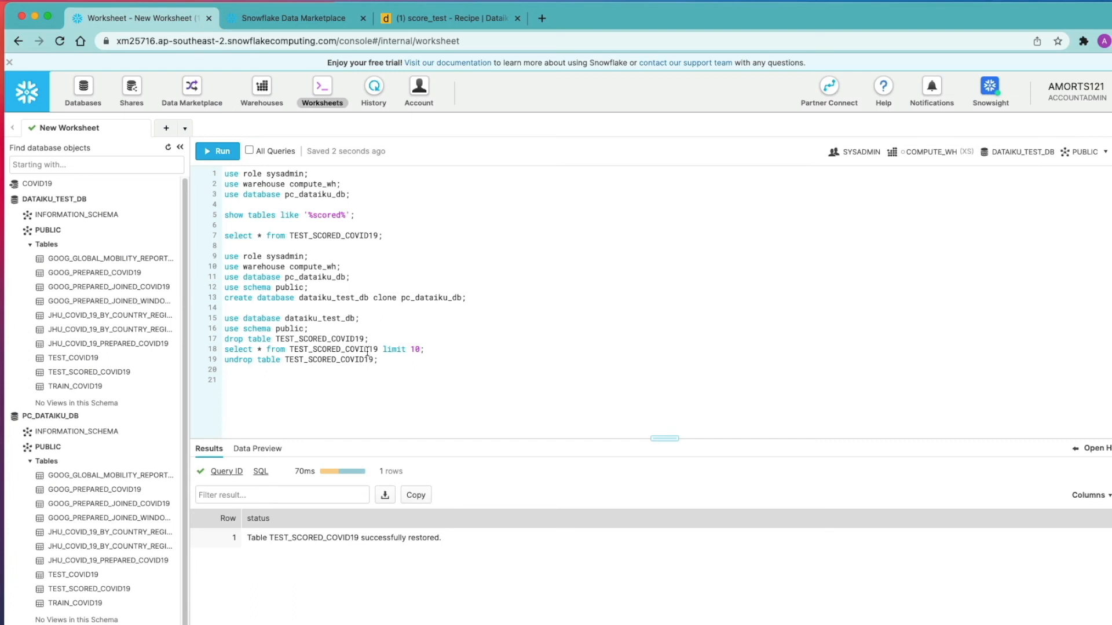
key(super+Return)
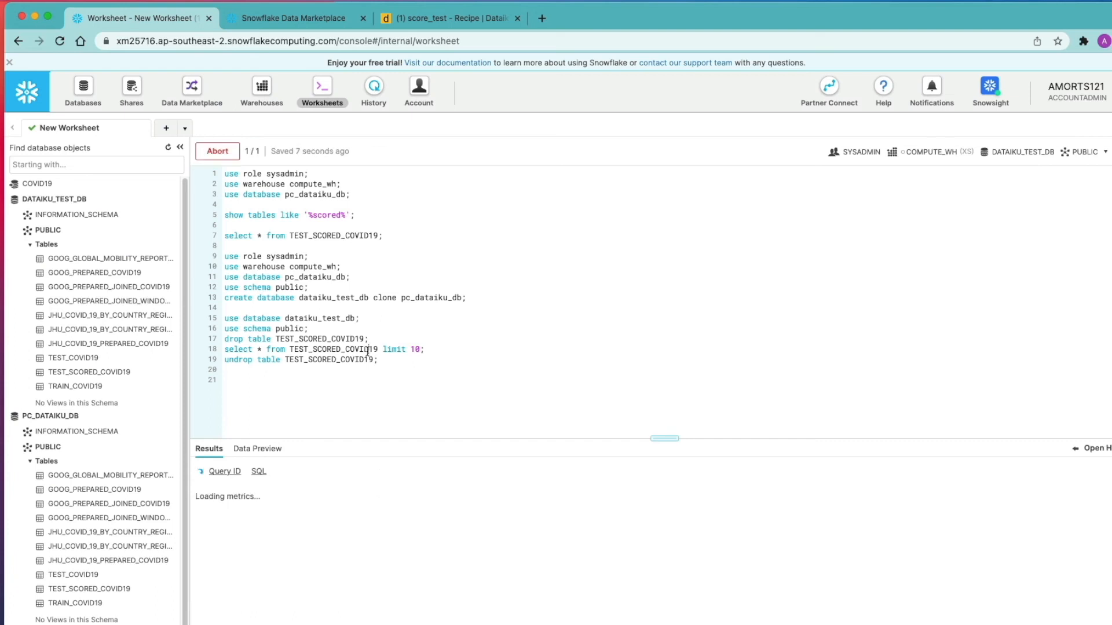